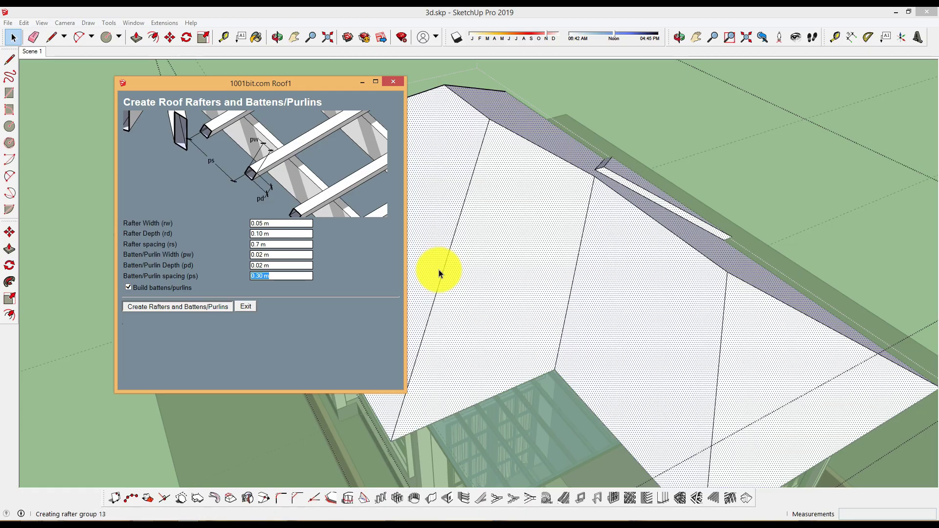
Orbit the finished rafters and battens, then bring up the roofless 3d.skp house model.
mouse_move(497, 213)
middle_down()
mouse_move(357, 184)
mouse_move(499, 210)
mouse_move(336, 193)
mouse_move(570, 218)
mouse_move(434, 219)
mouse_move(699, 212)
mouse_move(538, 218)
mouse_move(711, 241)
mouse_move(447, 237)
middle_up()
mouse_move(527, 254)
middle_down()
mouse_move(584, 252)
mouse_move(463, 250)
middle_up()
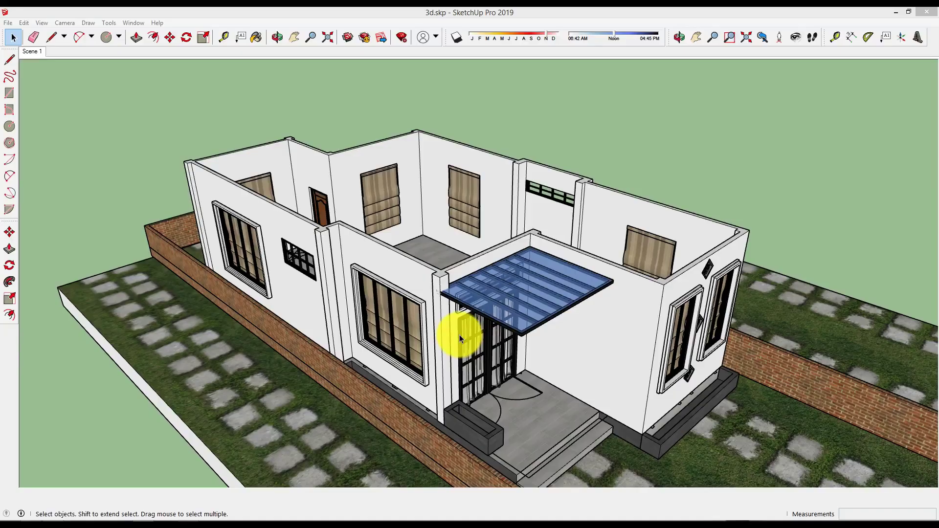
Place Tape Measure guide points at the house's front wall corners.
mouse_move(470, 325)
middle_down()
mouse_move(461, 330)
mouse_move(650, 319)
mouse_move(729, 259)
mouse_move(593, 306)
mouse_move(562, 273)
mouse_move(482, 243)
mouse_move(630, 304)
middle_up()
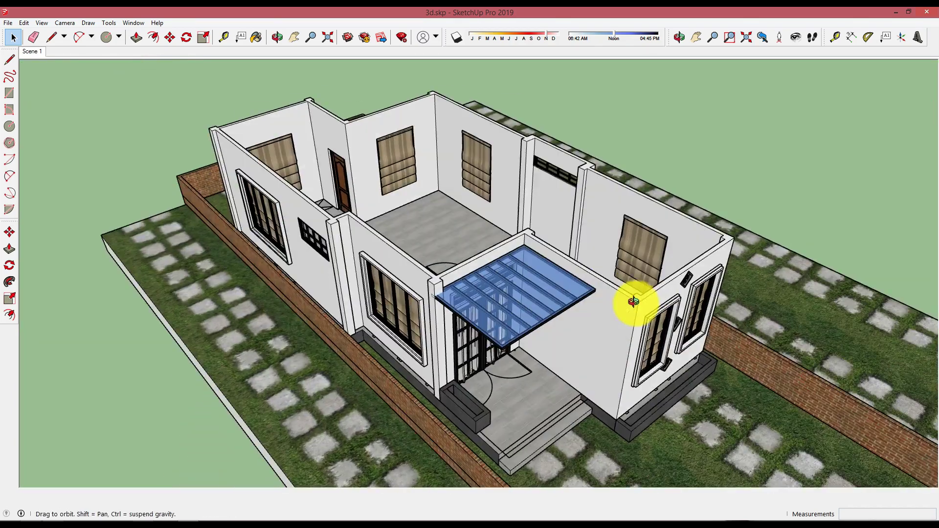
click(224, 37)
scroll(440, 274, up, 3)
scroll(421, 267, up, 2)
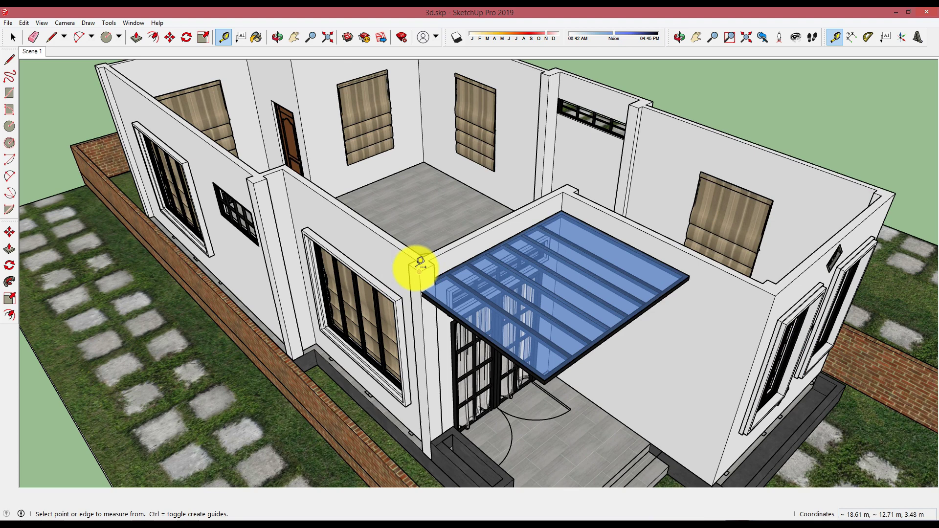
scroll(419, 265, up, 2)
scroll(420, 264, up, 1)
click(415, 267)
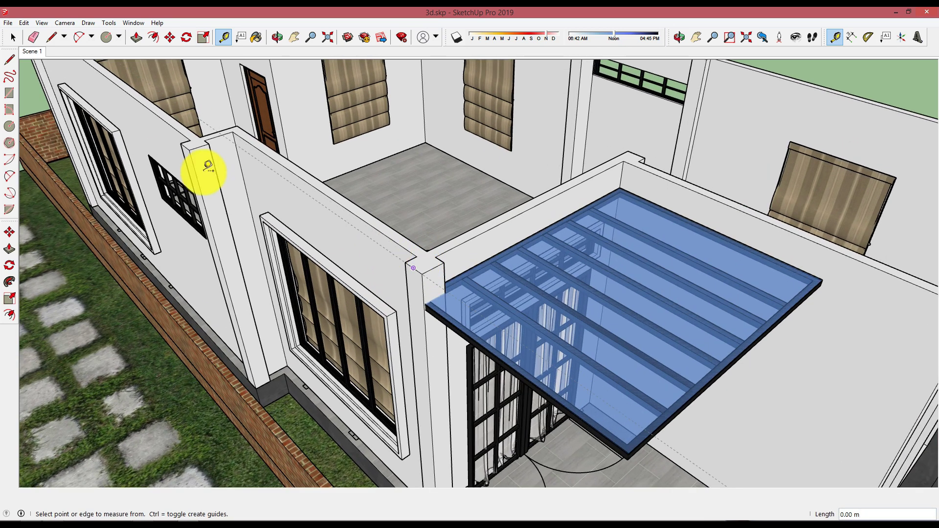
scroll(260, 176, up, 3)
scroll(374, 225, up, 1)
click(312, 309)
key(space)
Add a vertical guide line through the wall corner beside the glass canopy.
scroll(623, 267, down, 3)
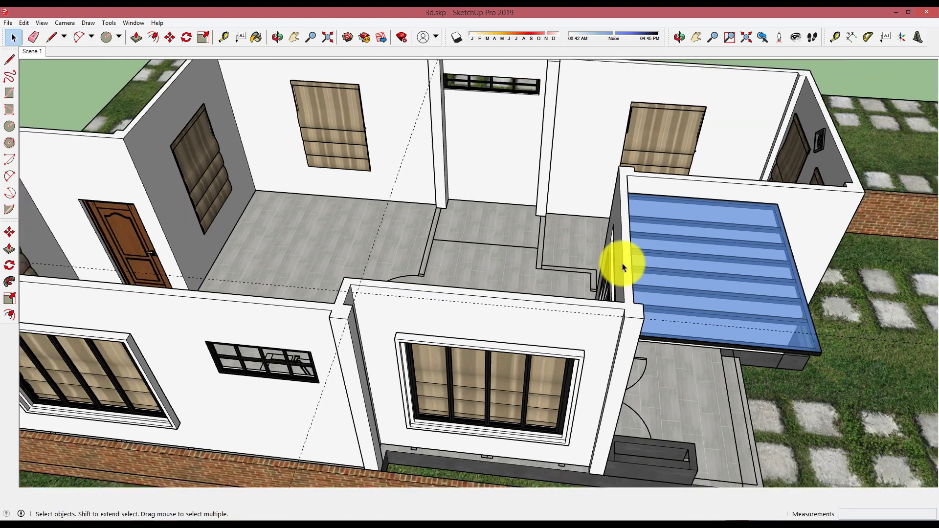
scroll(623, 267, down, 3)
mouse_move(677, 258)
middle_down()
mouse_move(615, 272)
mouse_move(625, 258)
middle_up()
scroll(598, 228, up, 3)
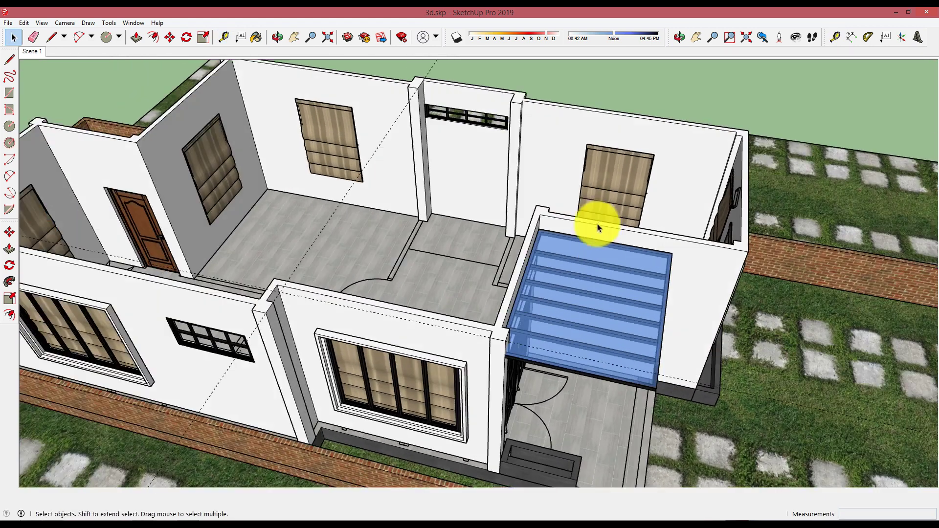
scroll(597, 224, up, 2)
middle_drag(597, 229, 599, 230)
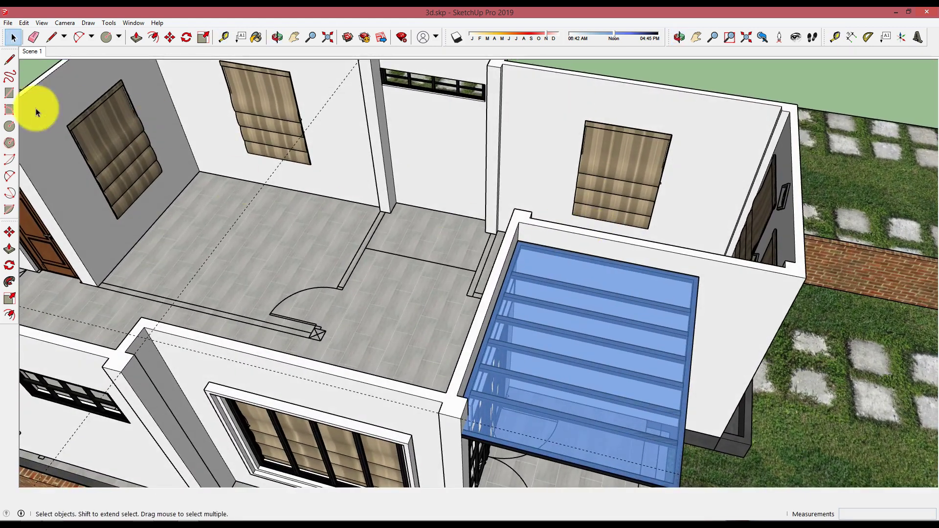
click(224, 38)
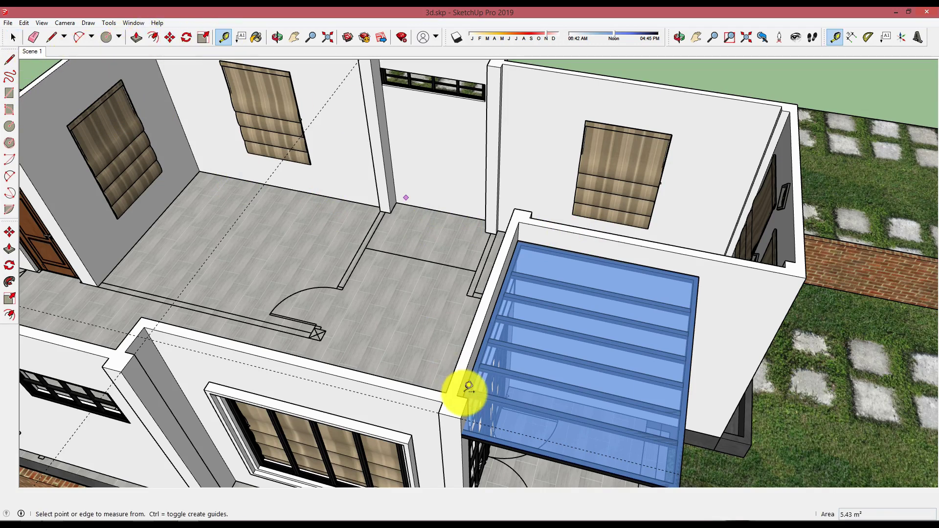
click(477, 397)
click(481, 395)
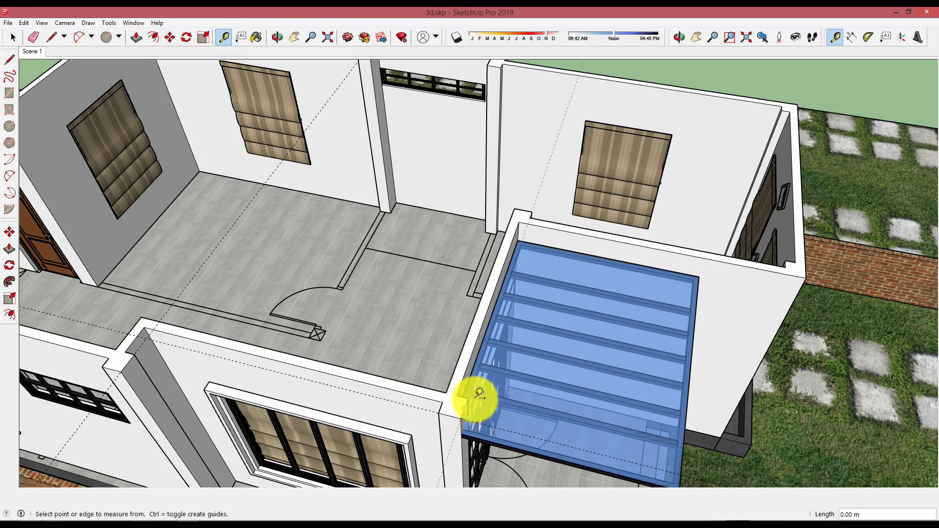
scroll(549, 336, down, 3)
mouse_move(549, 336)
middle_down()
mouse_move(656, 356)
mouse_move(790, 356)
middle_up()
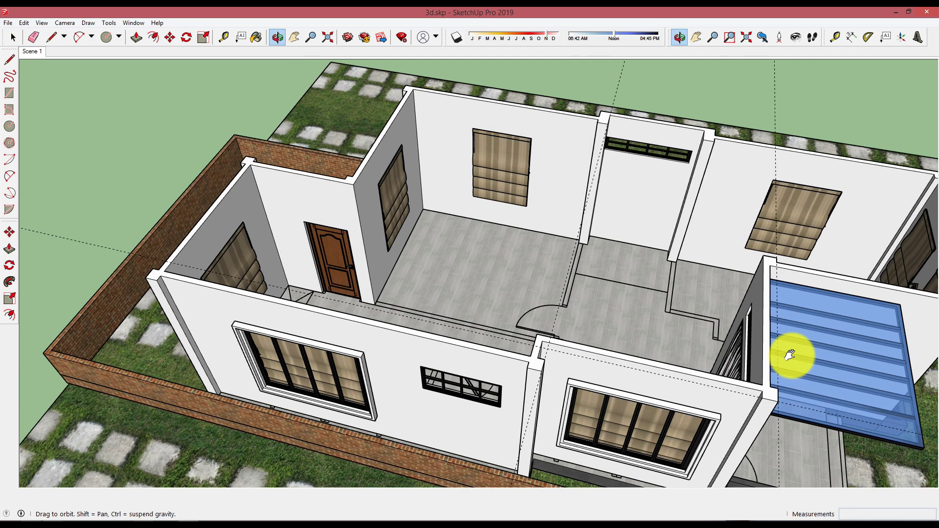
Draw the first wall-top edge with the Line tool, using Top view.
middle_drag(514, 340, 489, 342)
key(l)
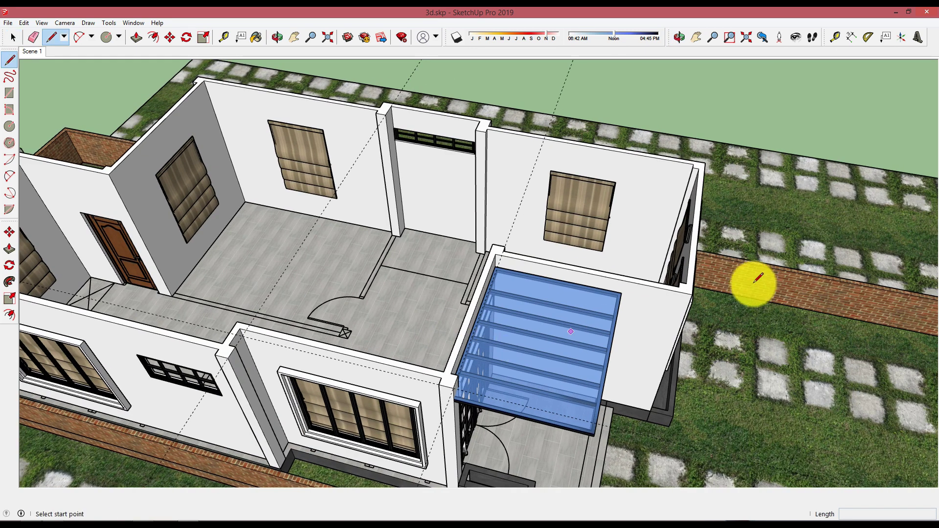
scroll(671, 296, up, 2)
click(423, 244)
mouse_move(142, 356)
middle_down()
mouse_move(530, 329)
mouse_move(581, 357)
middle_up()
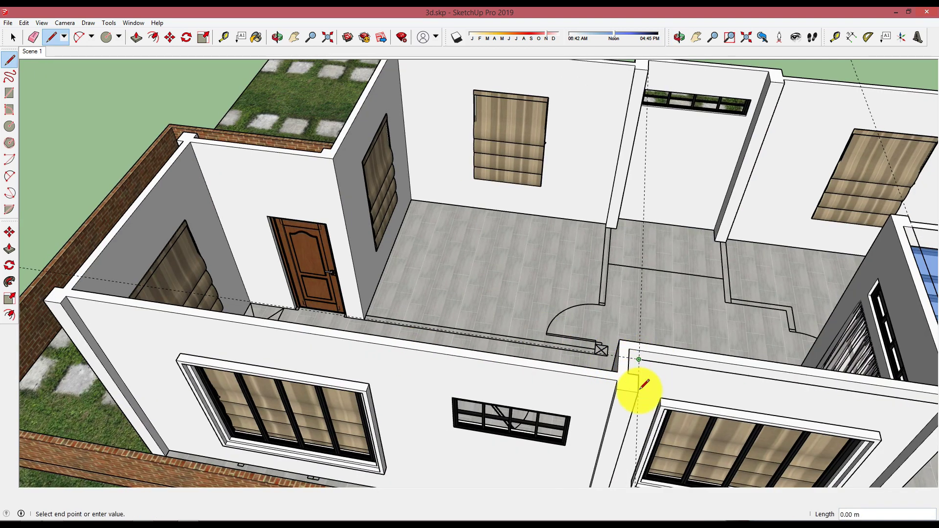
key(F2)
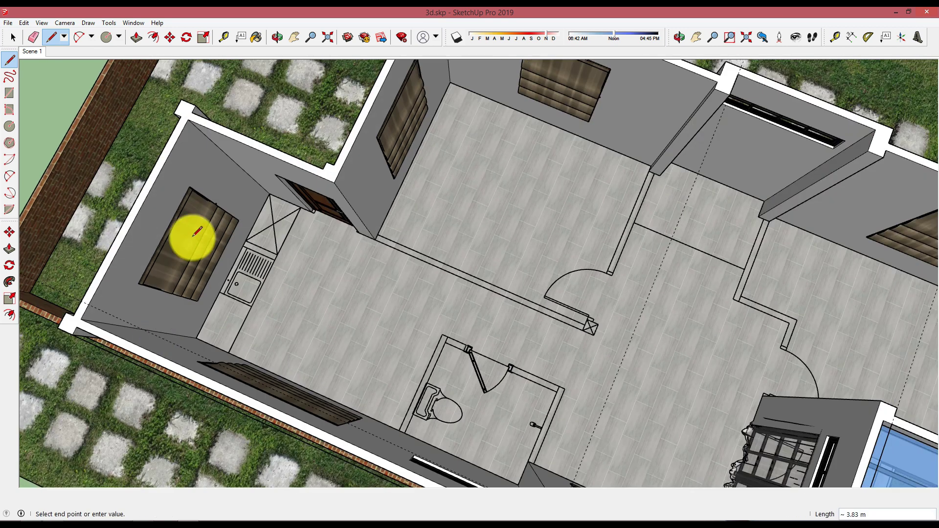
scroll(195, 211, up, 2)
scroll(201, 200, up, 2)
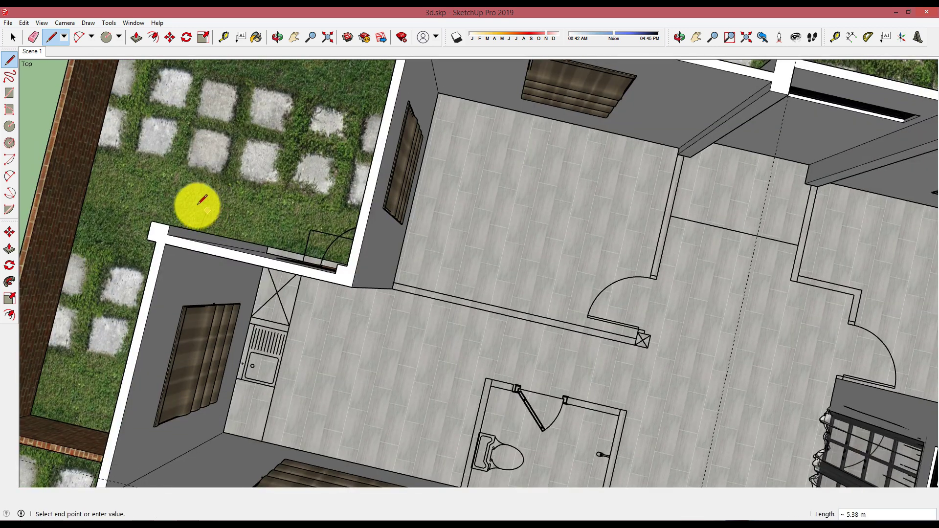
click(151, 221)
Trace the remaining wall-top corners and close the outline into a flat roof face.
mouse_move(336, 262)
middle_down()
mouse_move(374, 164)
mouse_move(378, 262)
mouse_move(391, 190)
middle_up()
click(383, 175)
mouse_move(708, 272)
middle_down()
mouse_move(610, 269)
mouse_move(647, 249)
middle_up()
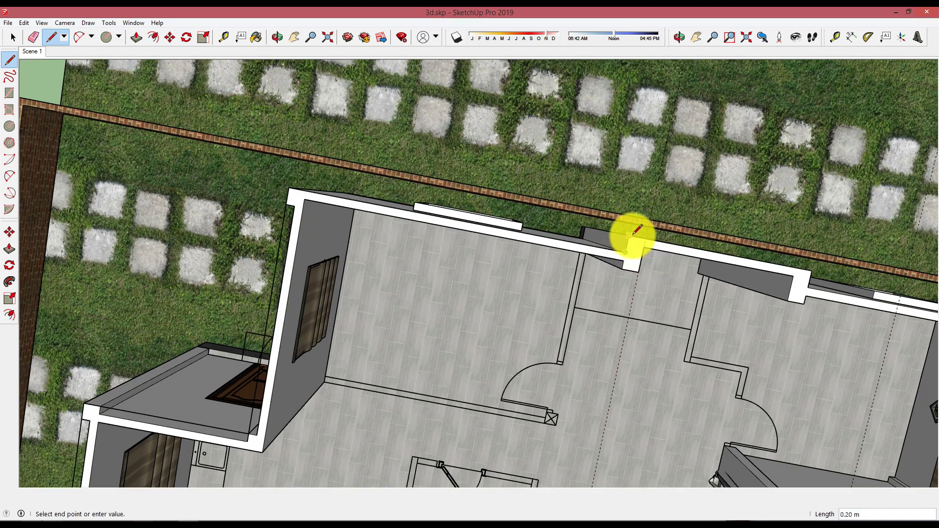
mouse_move(822, 254)
middle_down()
mouse_move(408, 239)
mouse_move(268, 255)
middle_up()
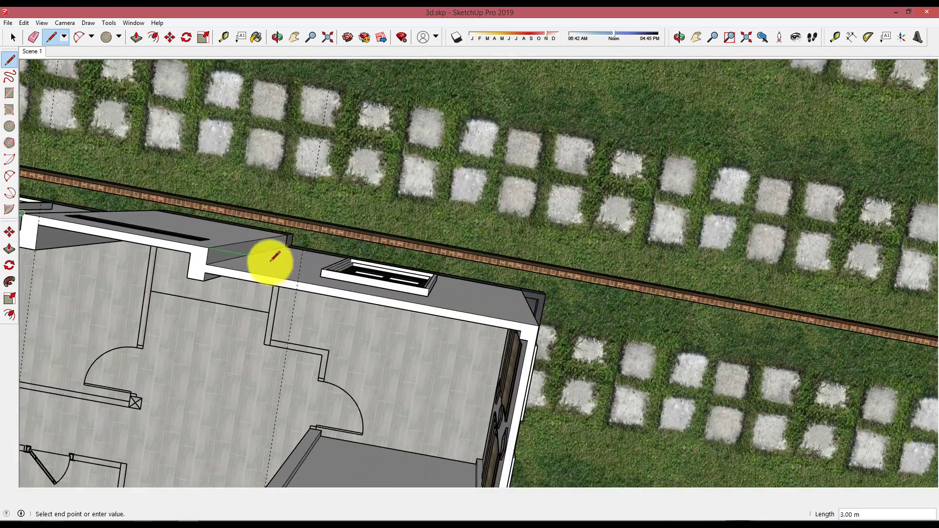
click(206, 264)
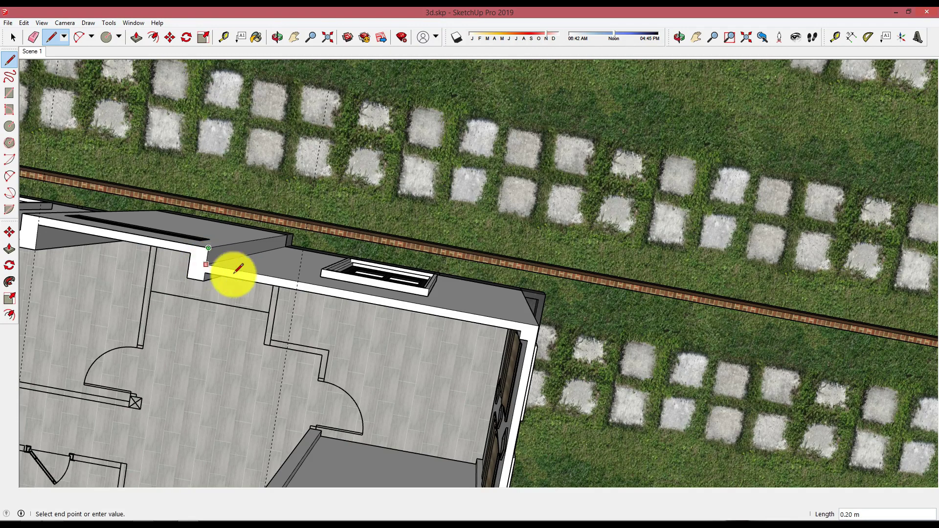
click(539, 325)
mouse_move(539, 325)
middle_down()
mouse_move(527, 308)
mouse_move(487, 294)
mouse_move(464, 374)
mouse_move(420, 420)
middle_up()
key(Escape)
key(space)
mouse_move(419, 341)
middle_down()
mouse_move(509, 301)
mouse_move(459, 260)
middle_up()
Select the new flat roof face and orbit around it.
click(459, 261)
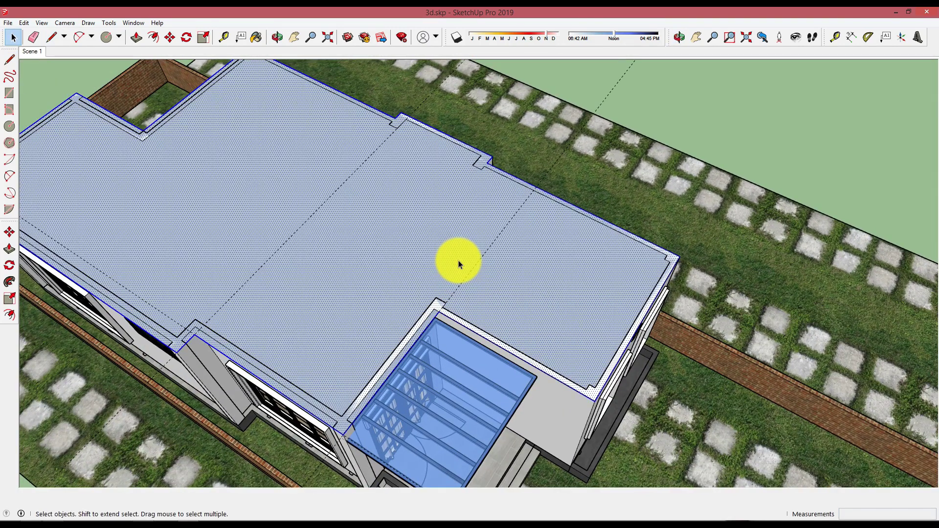
scroll(459, 260, down, 3)
scroll(510, 270, up, 3)
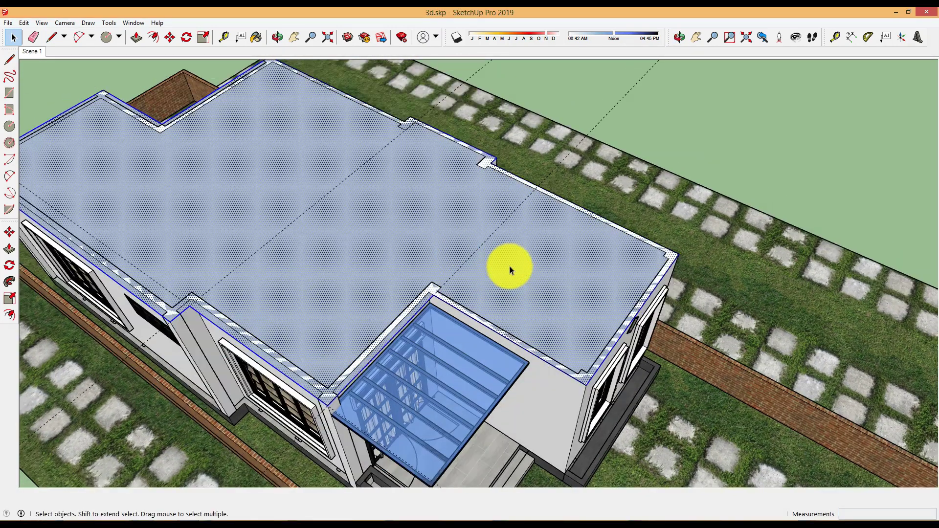
mouse_move(510, 270)
middle_down()
mouse_move(486, 281)
mouse_move(495, 280)
mouse_move(491, 290)
middle_up()
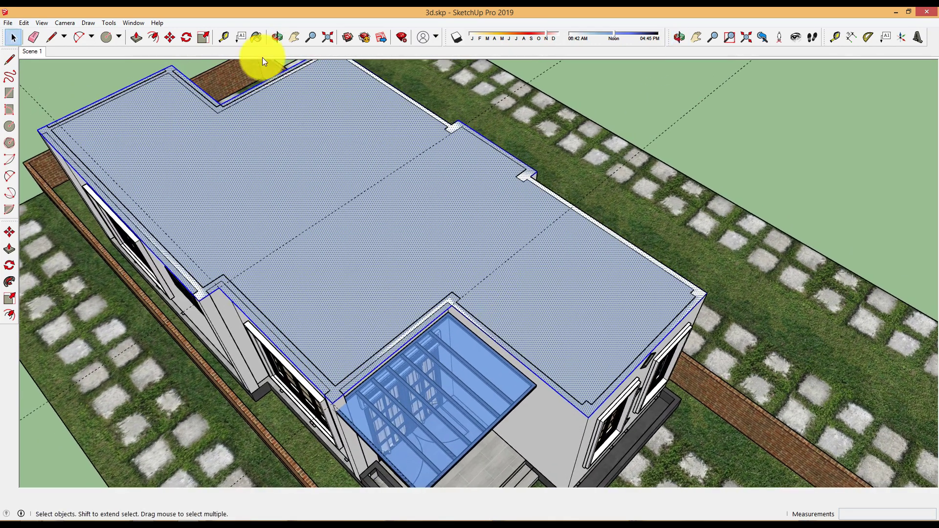
Enable 1001bit tools in Extension Manager, apply it, and dock its toolbar at the bottom.
click(126, 21)
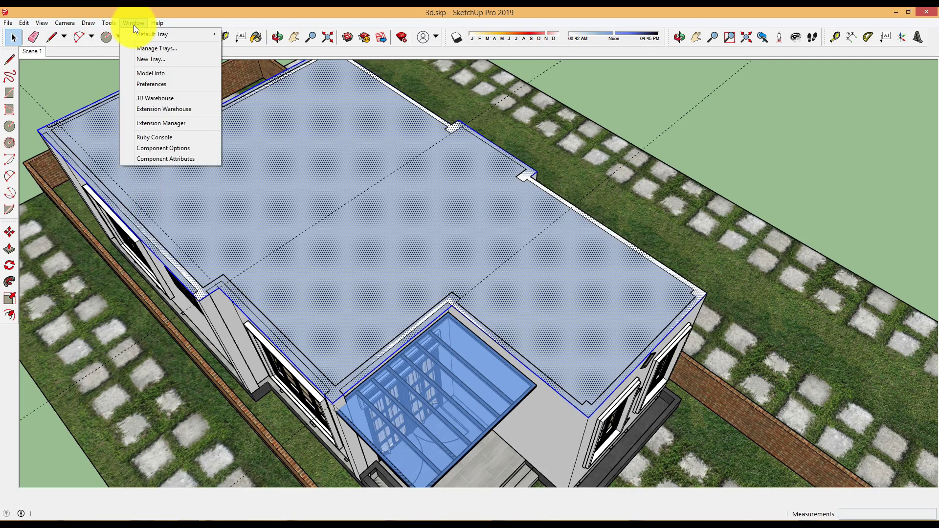
click(161, 123)
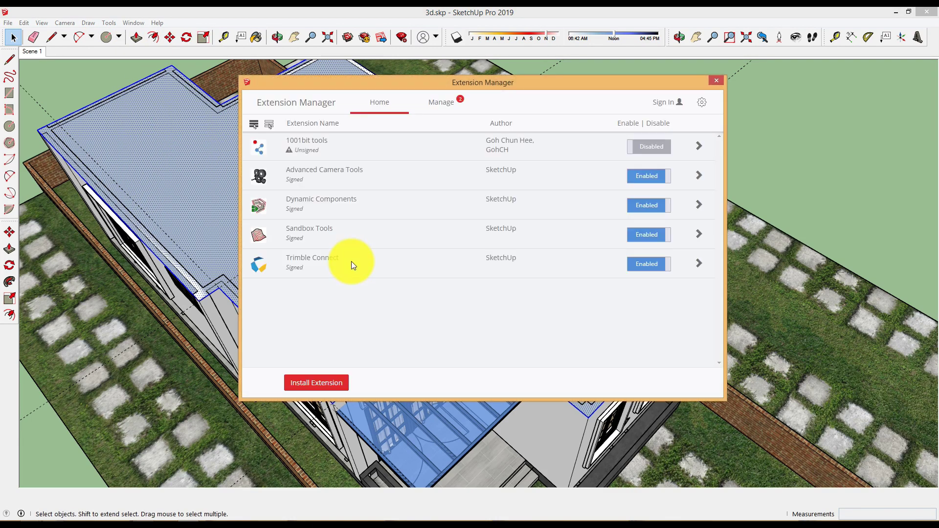
click(320, 383)
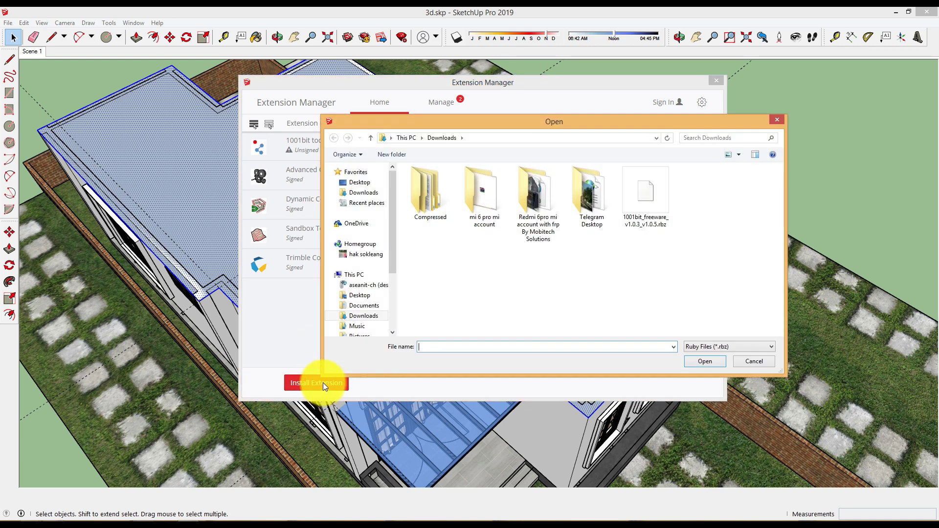
click(757, 361)
click(652, 148)
click(677, 384)
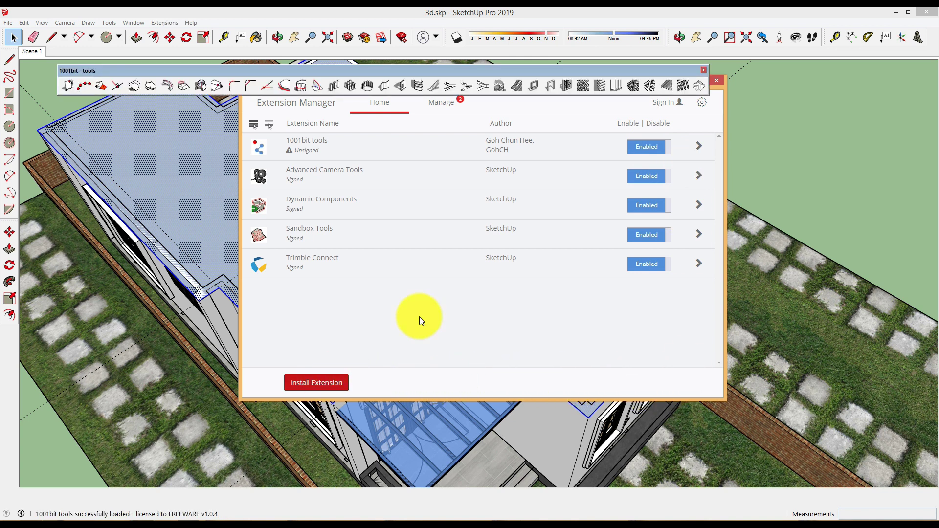
click(719, 78)
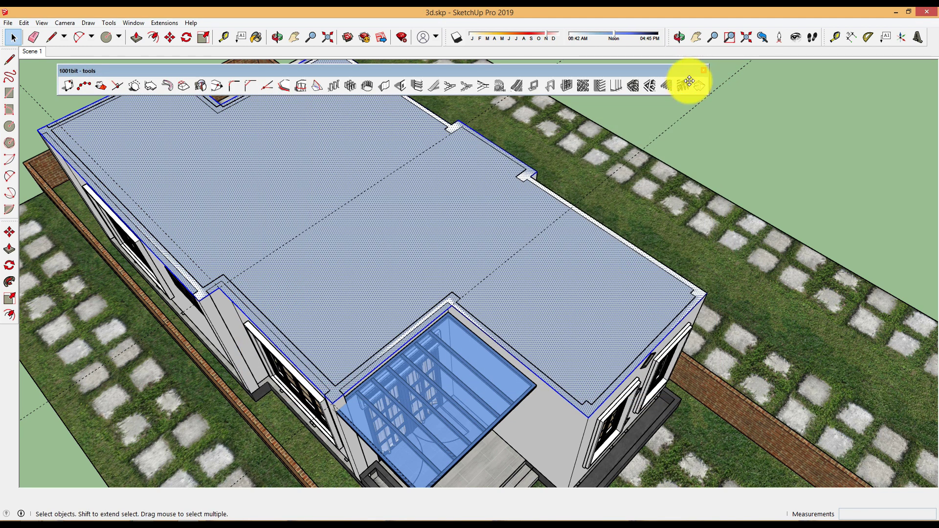
drag(689, 81, 720, 489)
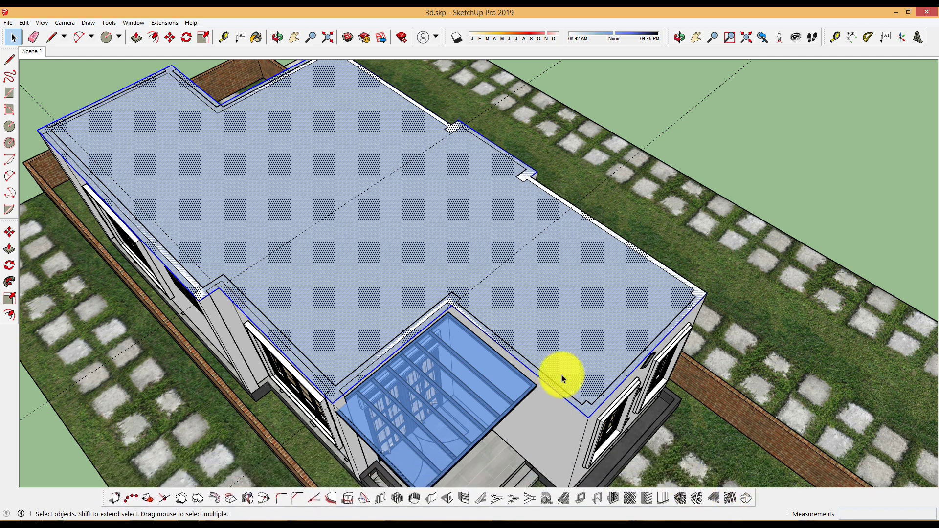
Generate a 1001bit hip roof with 0.6 overhang and 32° pitch over the roof face.
click(509, 269)
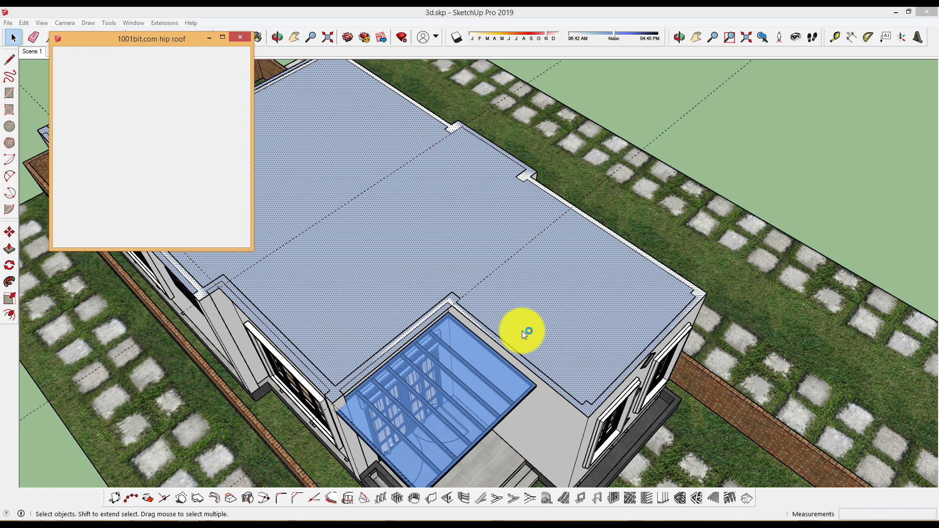
click(241, 40)
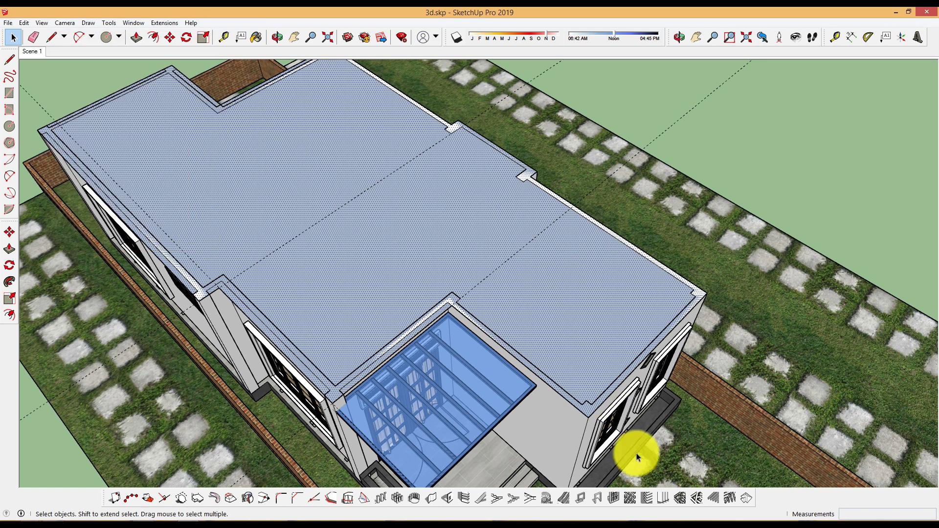
click(744, 500)
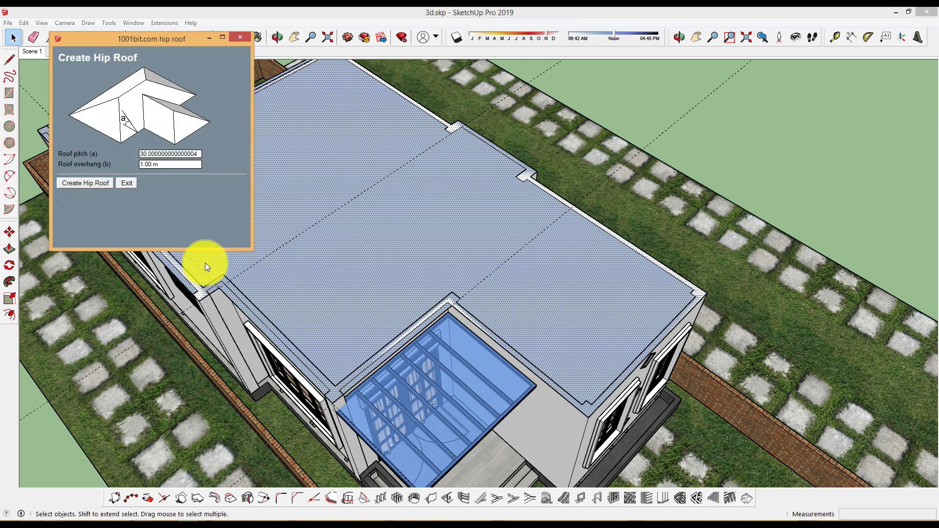
click(139, 166)
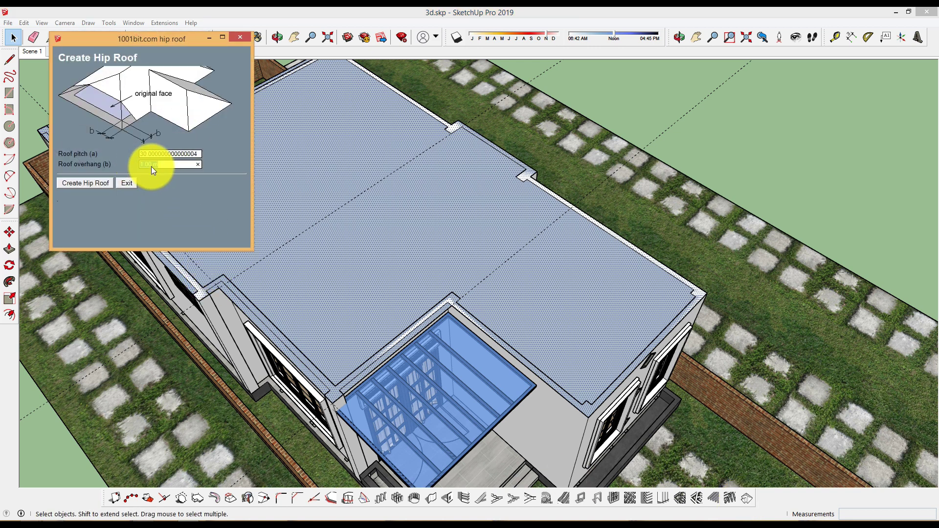
text(0)
double_click(166, 164)
text(.6)
double_click(166, 156)
text(32)
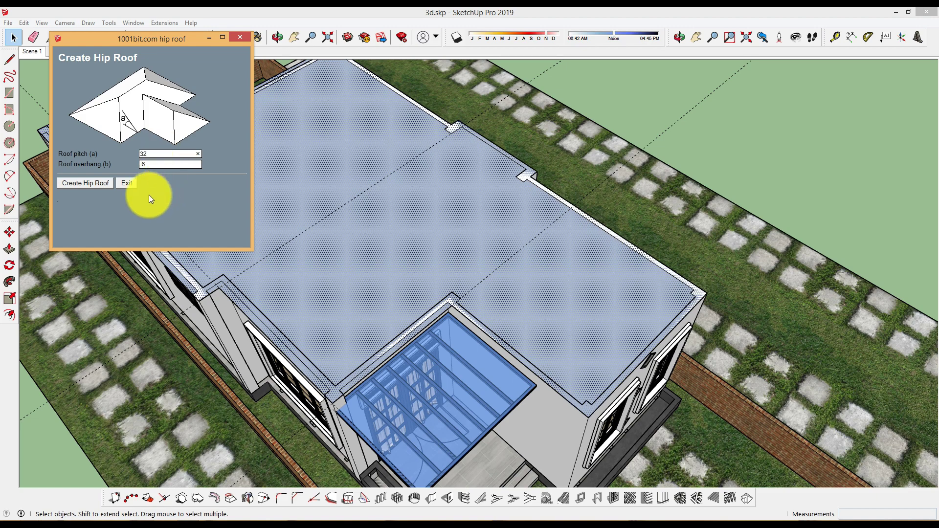
click(89, 184)
mouse_move(409, 273)
middle_down()
mouse_move(248, 231)
mouse_move(418, 235)
mouse_move(562, 216)
mouse_move(443, 219)
mouse_move(621, 241)
mouse_move(656, 220)
middle_up()
Open the hip roof group for editing and select two of its sloped faces.
scroll(636, 254, up, 2)
scroll(616, 262, up, 3)
double_click(604, 256)
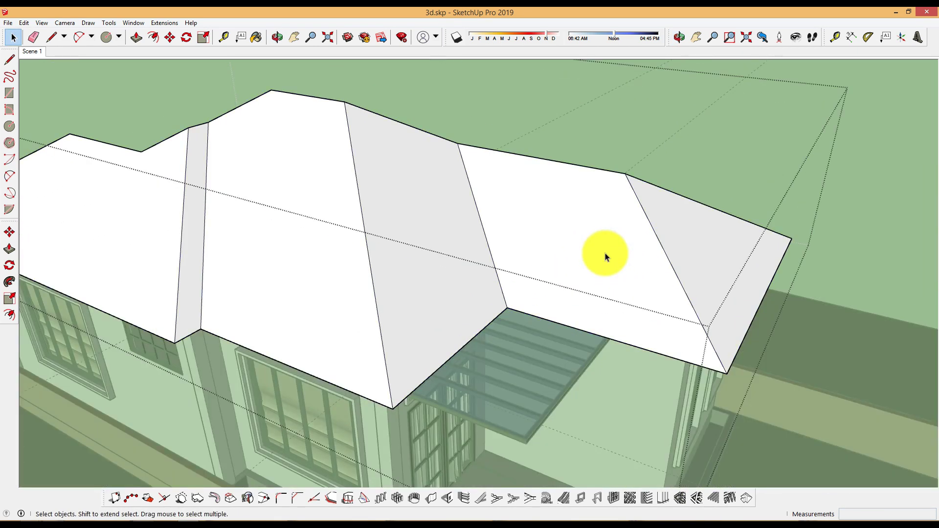
scroll(618, 252, down, 3)
click(514, 269)
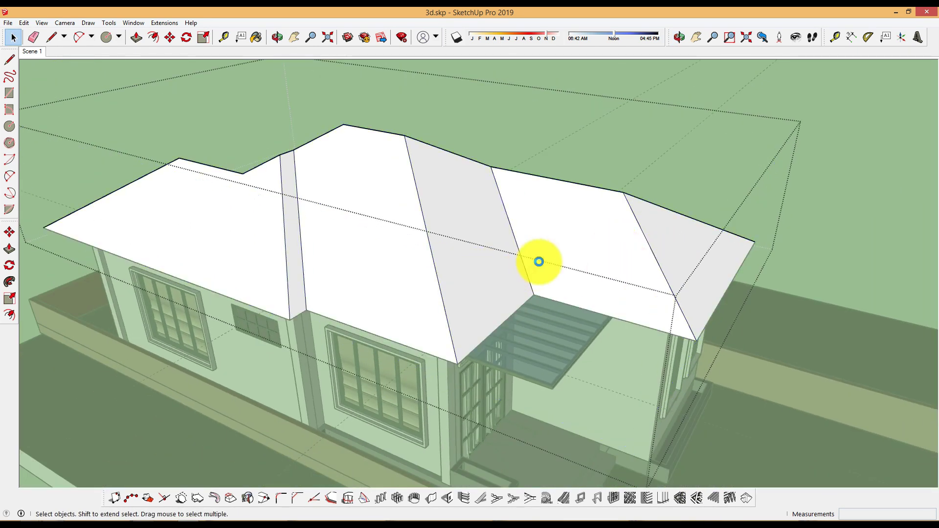
mouse_move(539, 262)
middle_down()
mouse_move(469, 247)
mouse_move(579, 226)
mouse_move(651, 273)
mouse_move(563, 238)
middle_up()
click(558, 277)
shift+click(518, 245)
Orbit and zoom from the front to look down onto the roof hips.
mouse_move(579, 272)
middle_down()
mouse_move(220, 315)
mouse_move(426, 242)
middle_up()
middle_drag(674, 203, 589, 237)
scroll(678, 329, up, 5)
mouse_move(797, 319)
middle_down()
mouse_move(462, 311)
mouse_move(488, 331)
mouse_move(507, 218)
mouse_move(457, 258)
mouse_move(398, 269)
middle_up()
mouse_move(577, 237)
middle_down()
mouse_move(373, 230)
mouse_move(542, 196)
mouse_move(516, 235)
mouse_move(545, 280)
middle_up()
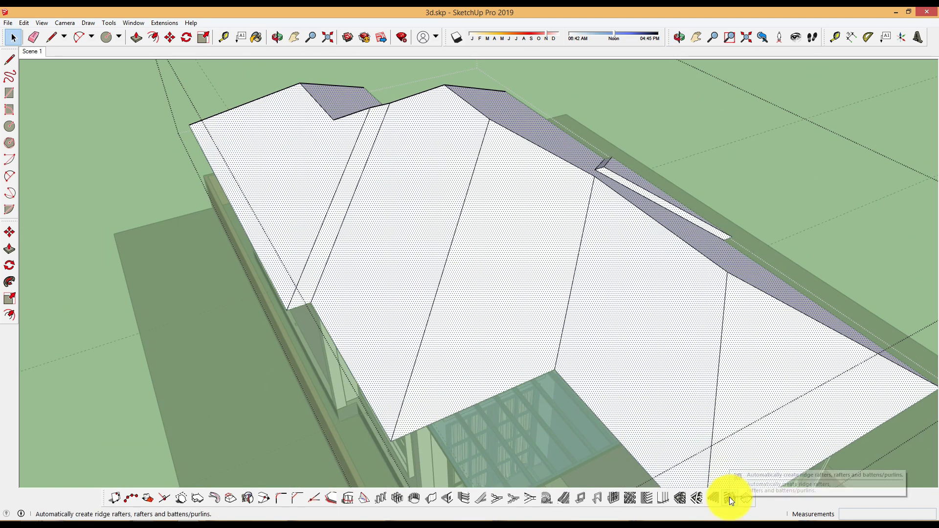
Create 1001bit rafters at 0.10 m depth and 0.7 m spacing, with 0.02 m battens.
click(729, 497)
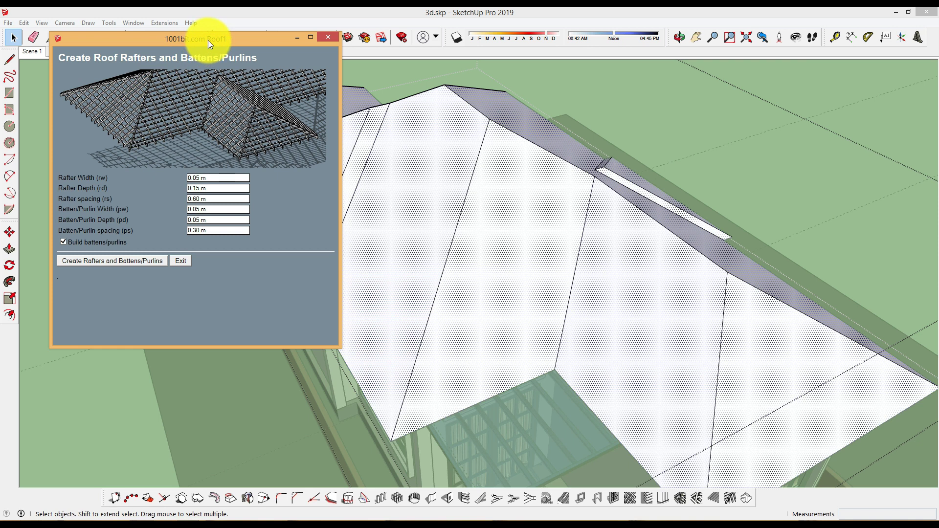
drag(207, 40, 272, 85)
click(282, 223)
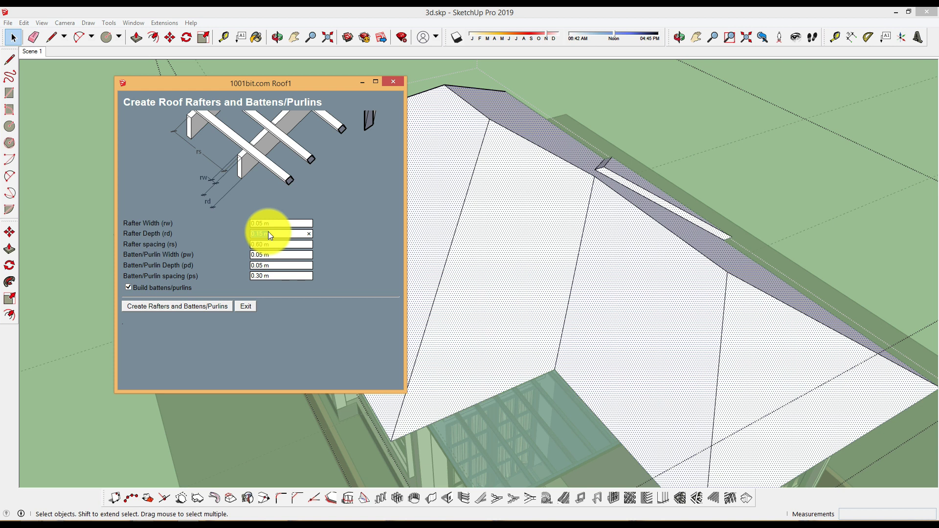
text(1)
key(BackSpace)
text(0)
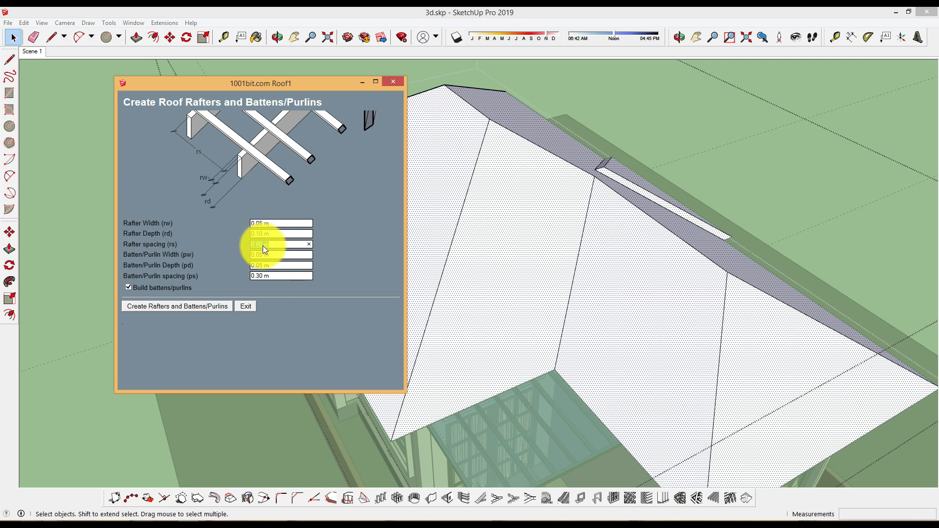
click(259, 246)
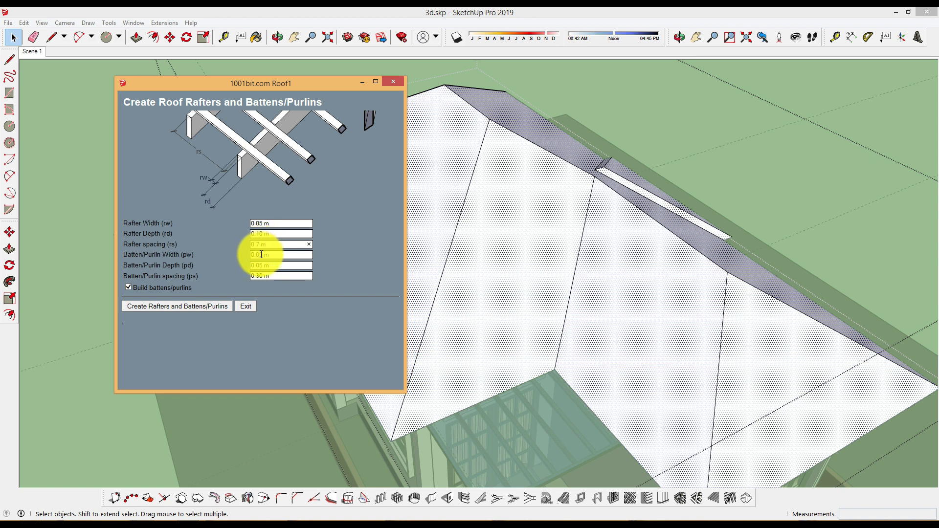
double_click(261, 254)
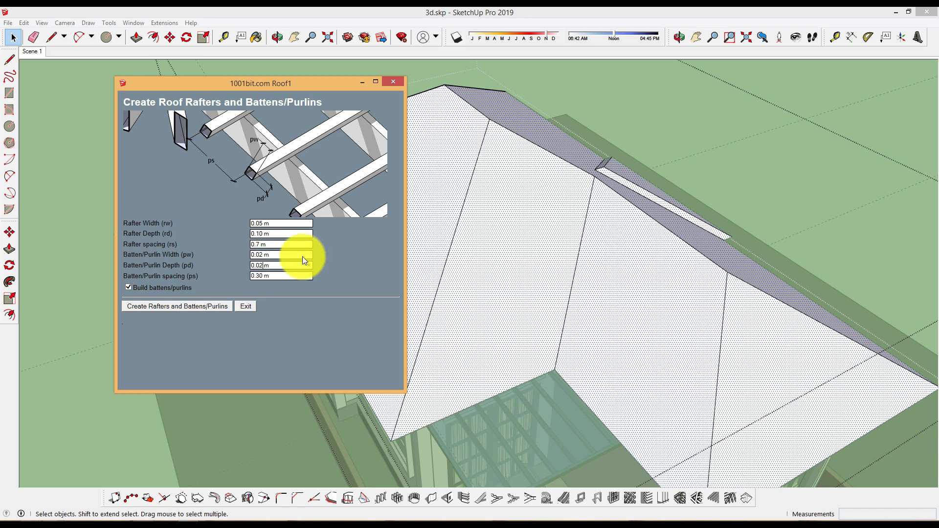
text(2)
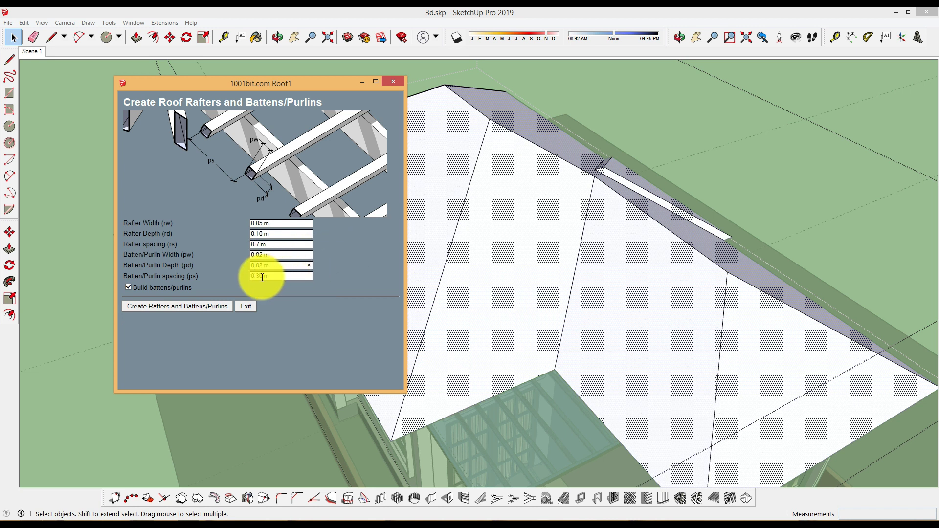
click(204, 307)
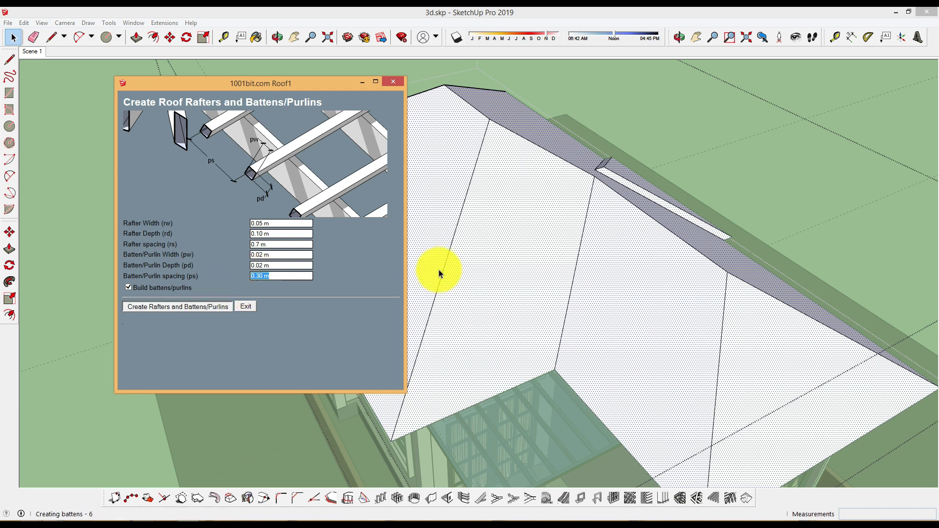
Orbit and zoom to inspect rafters and battens on every roof face, hips and valleys.
mouse_move(541, 204)
middle_down()
mouse_move(438, 205)
mouse_move(553, 215)
mouse_move(392, 214)
mouse_move(688, 216)
mouse_move(377, 222)
mouse_move(689, 238)
mouse_move(447, 235)
mouse_move(346, 248)
mouse_move(684, 251)
mouse_move(398, 237)
mouse_move(669, 176)
middle_up()
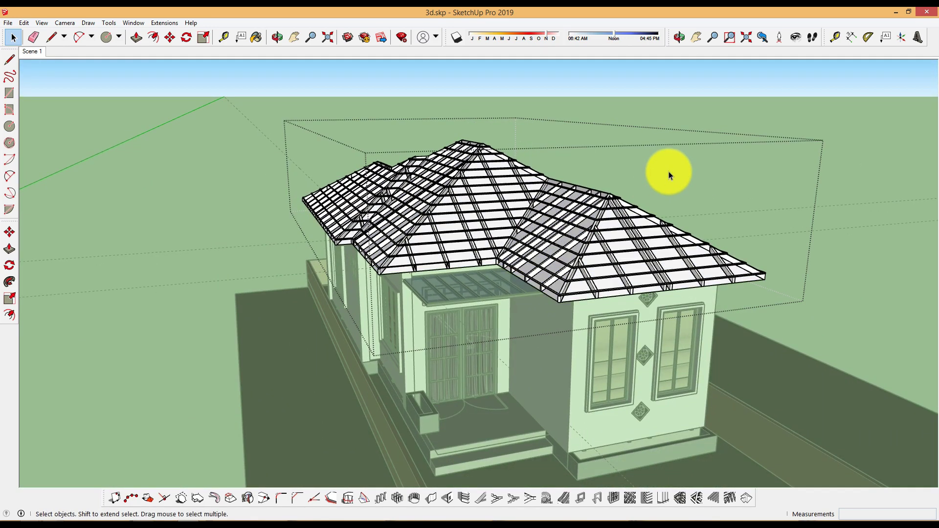
mouse_move(759, 247)
middle_down()
mouse_move(541, 247)
mouse_move(478, 237)
middle_up()
scroll(443, 236, up, 5)
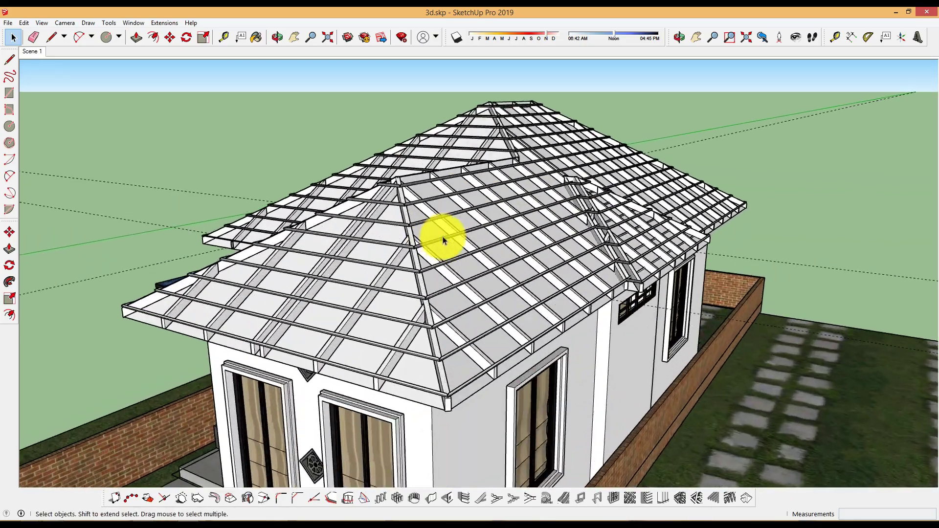
scroll(443, 236, up, 3)
mouse_move(421, 254)
middle_down()
mouse_move(441, 216)
mouse_move(482, 189)
mouse_move(599, 185)
mouse_move(509, 184)
mouse_move(500, 194)
middle_up()
scroll(636, 216, down, 5)
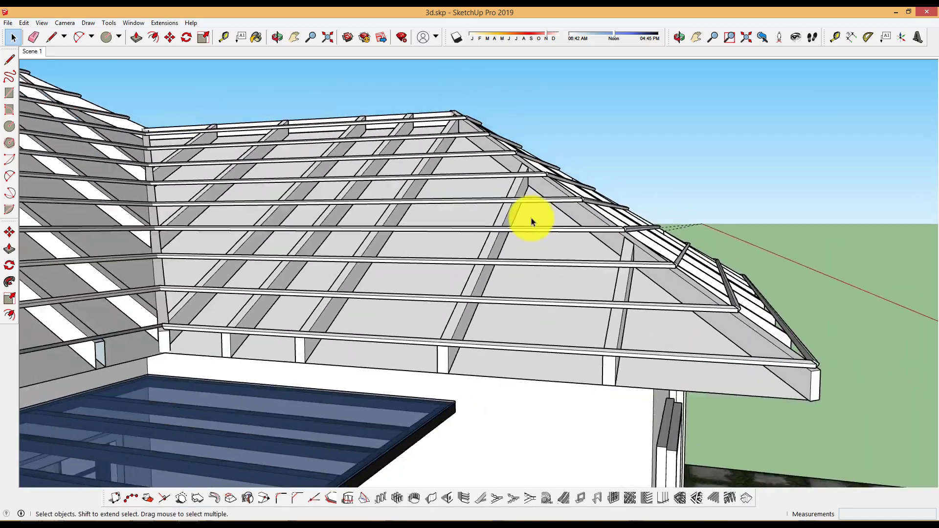
scroll(535, 216, down, 2)
mouse_move(539, 212)
middle_down()
mouse_move(376, 313)
mouse_move(446, 259)
middle_up()
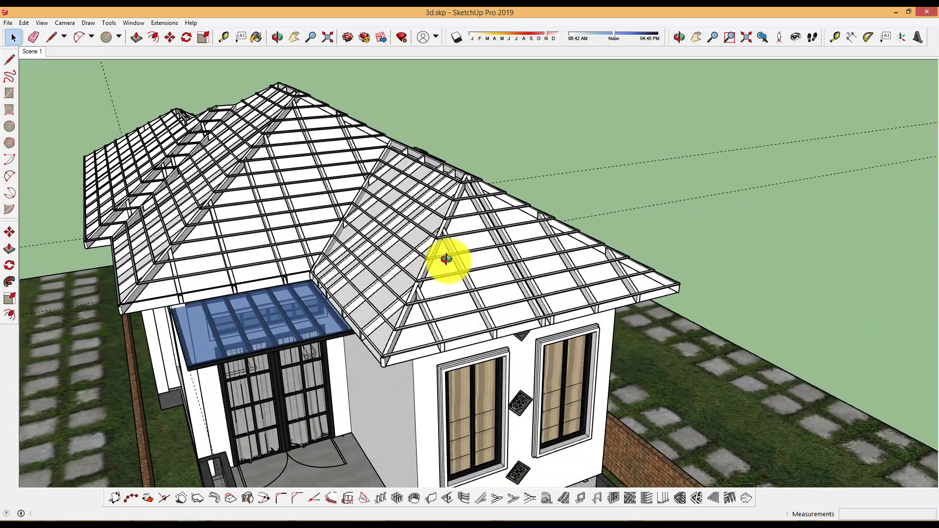